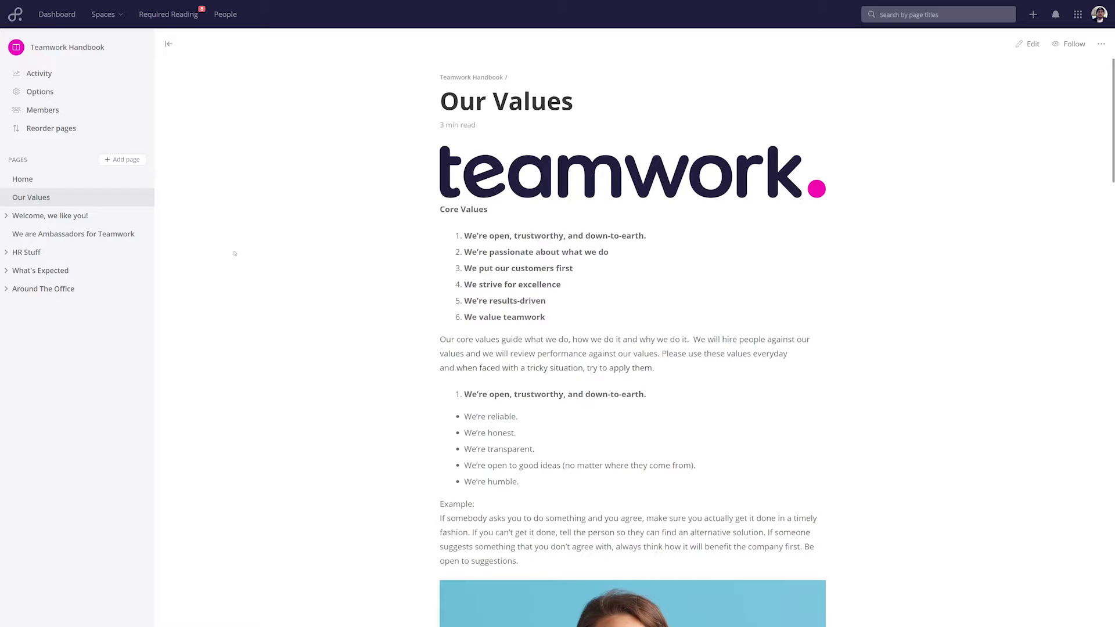
Open the Teamwork Handbook space Options page and pick the archive box as its icon
click(40, 91)
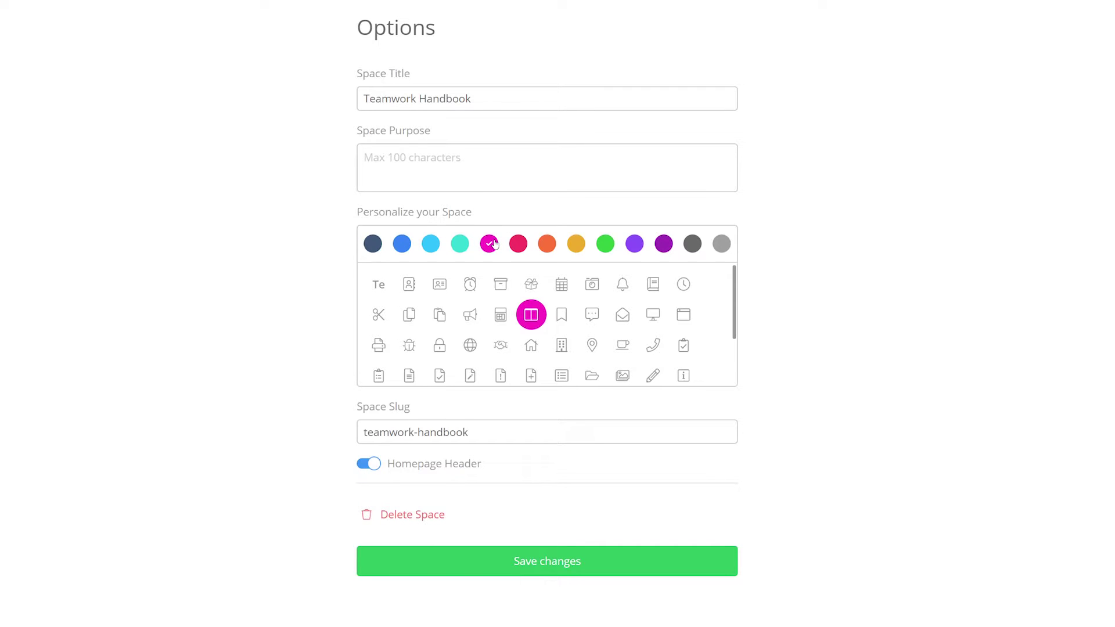
click(500, 287)
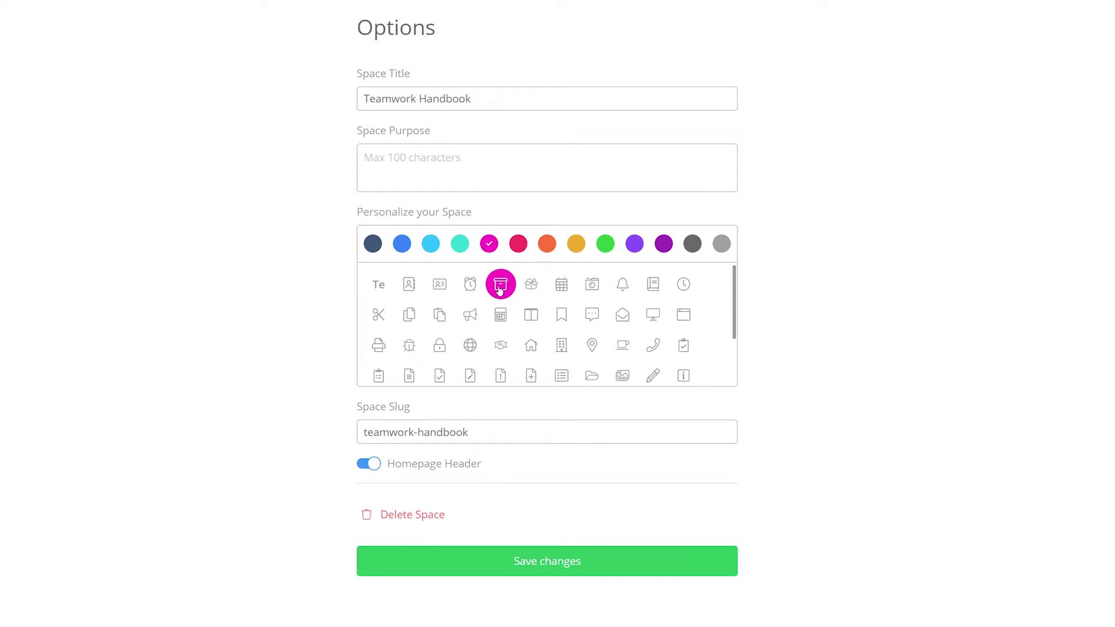